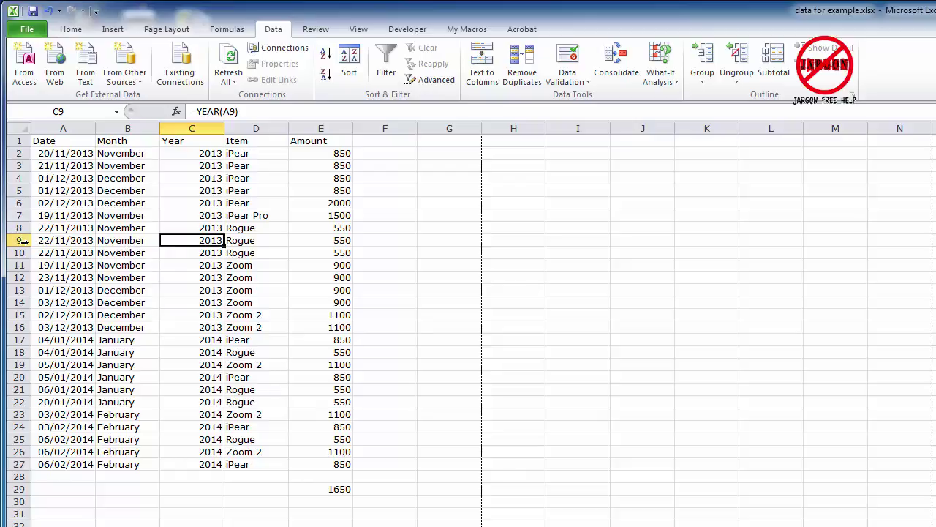
- Hide rows 9 to 16 of the sales data sheet
left_click_drag(19, 240, 22, 327)
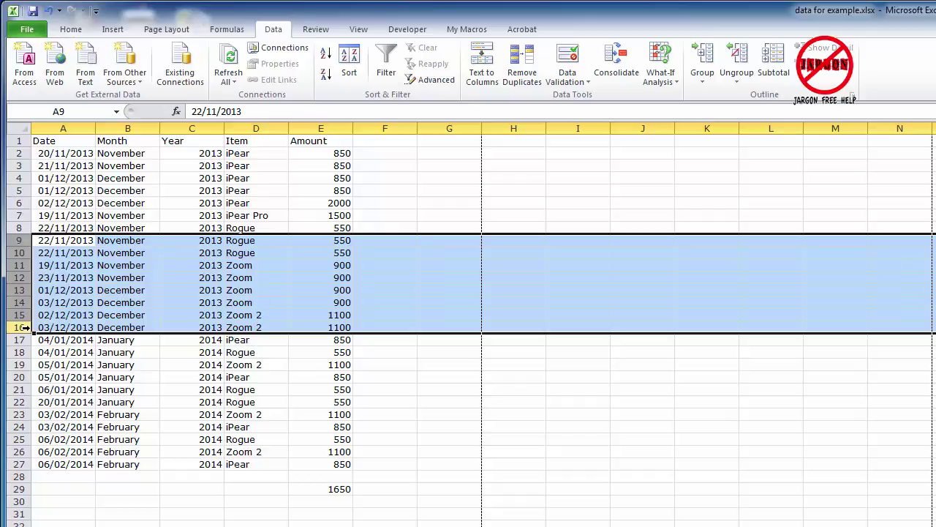
right_click(17, 265)
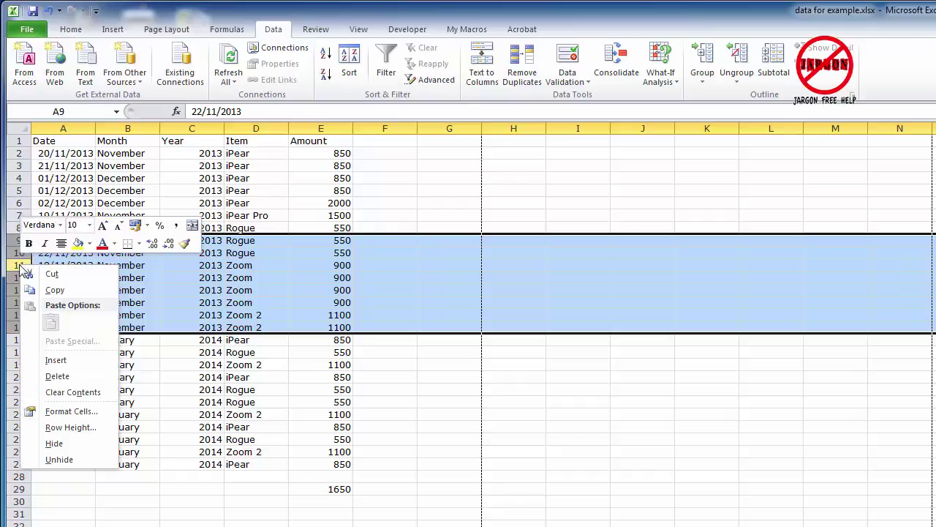
left_click(84, 444)
left_click(190, 291)
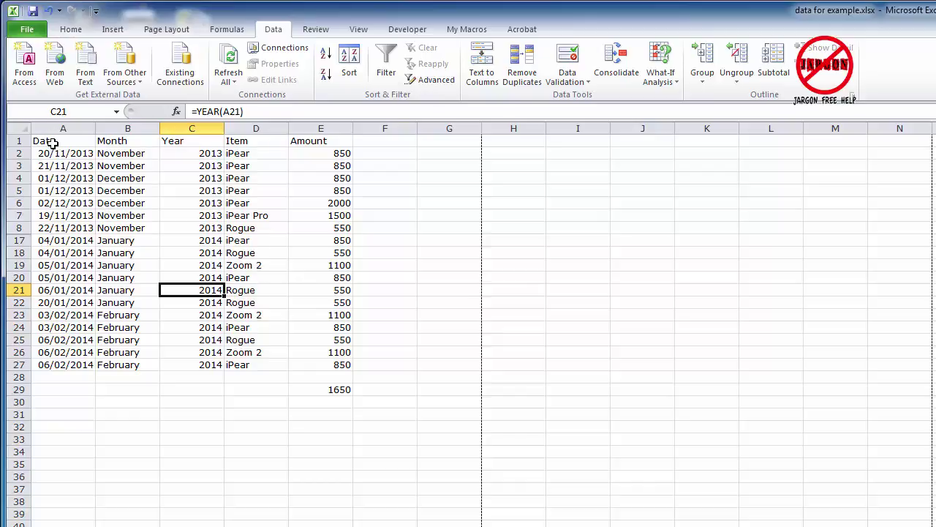
- Copy the range A1:E27 of the sales data and paste it at cell A1 of the next, empty sheet
left_click_drag(53, 143, 340, 364)
right_click(247, 291)
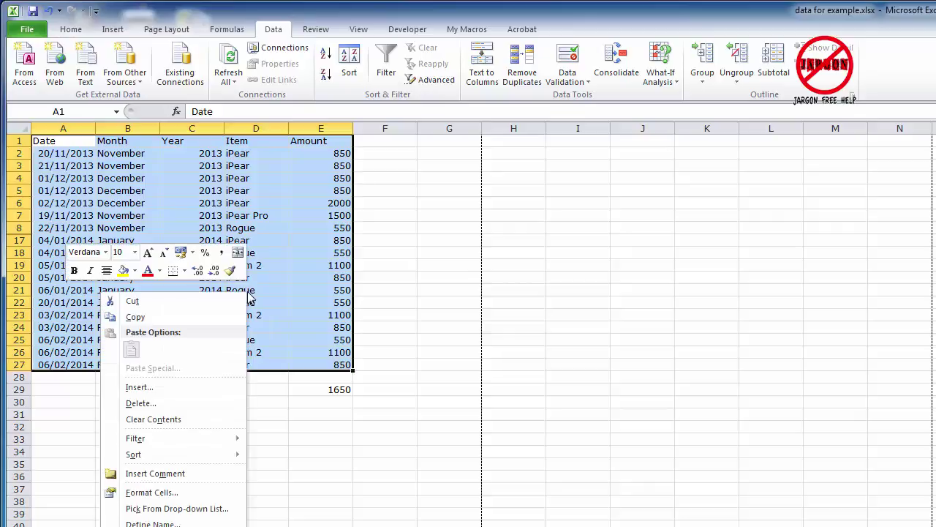
left_click(182, 318)
key("ctrl+Page_Down")
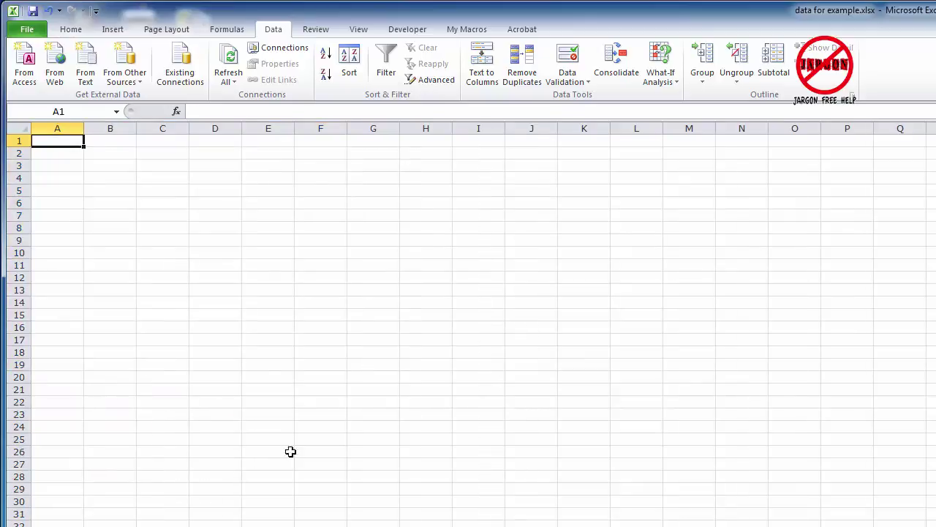
right_click(62, 143)
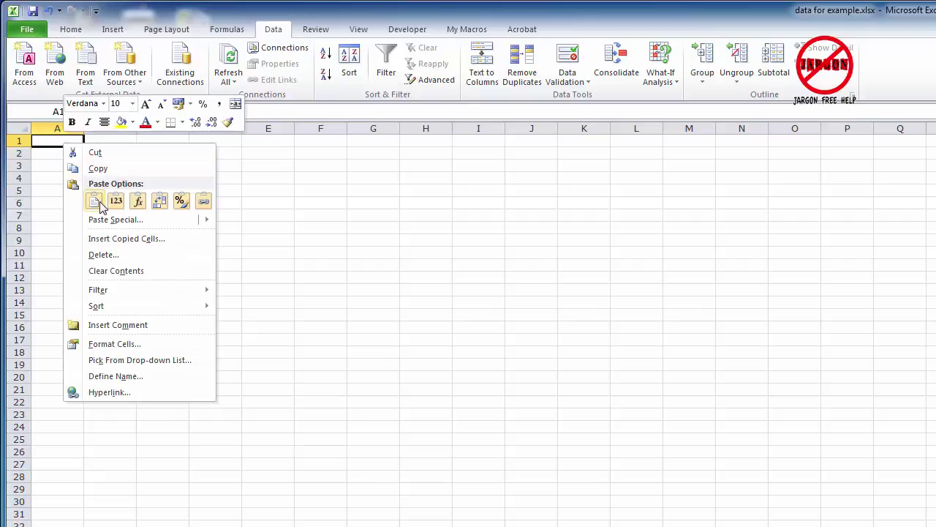
left_click(79, 199)
left_click(139, 175)
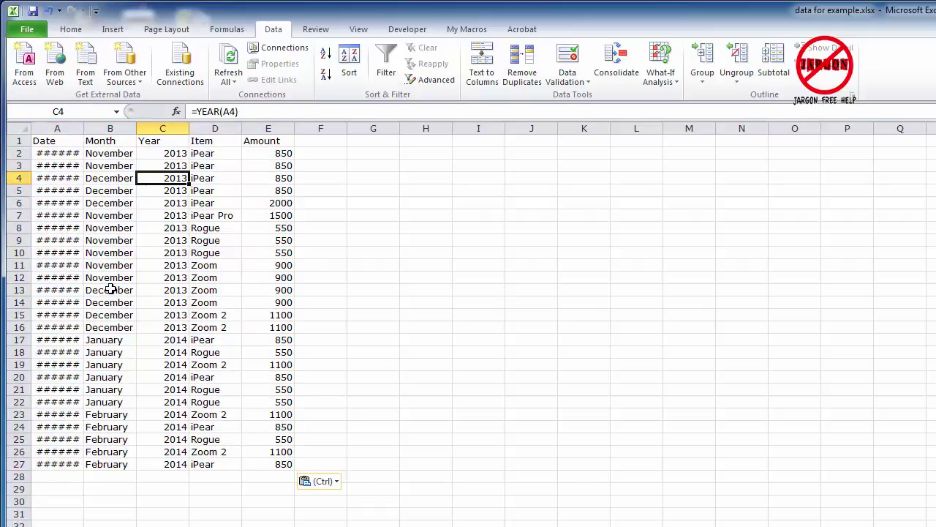
left_click_drag(55, 152, 278, 463)
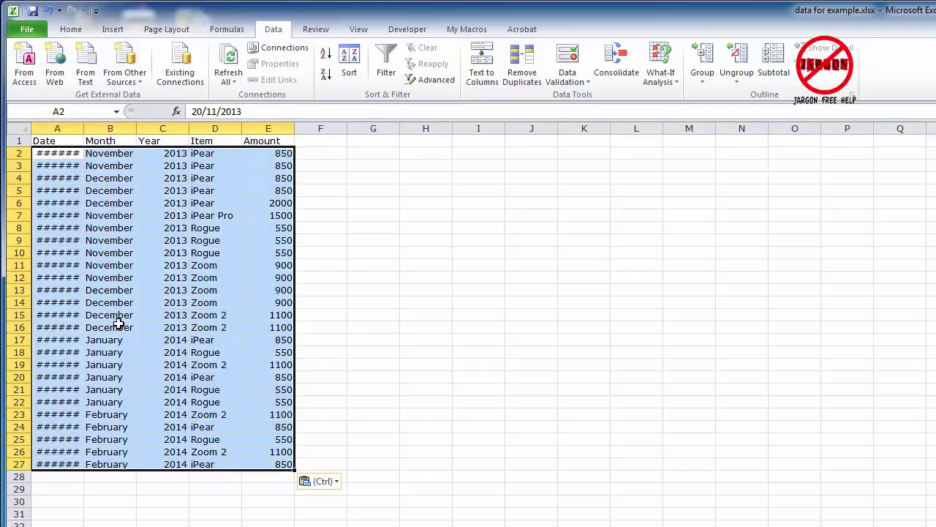
- Collapse the outline on the monthly subtotals sheet to level 2
key("ctrl+Page_Up")
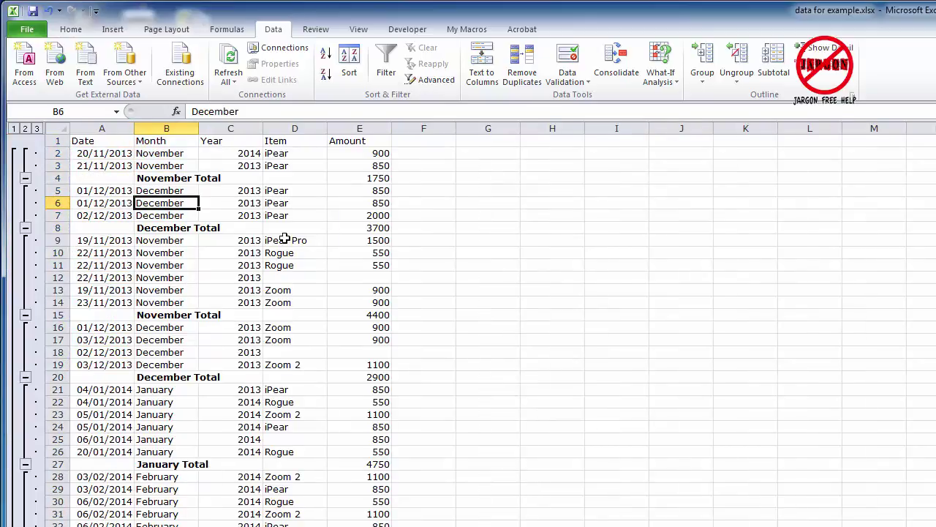
left_click(370, 180)
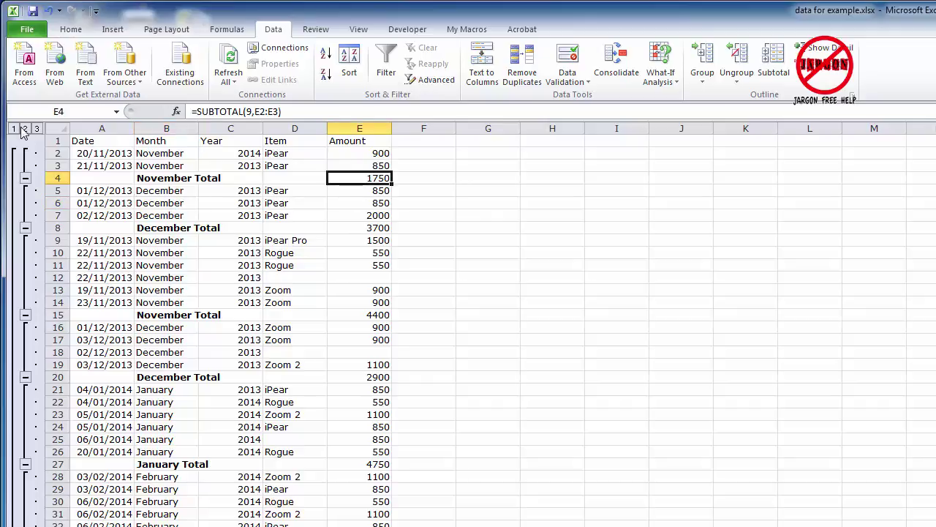
left_click(25, 129)
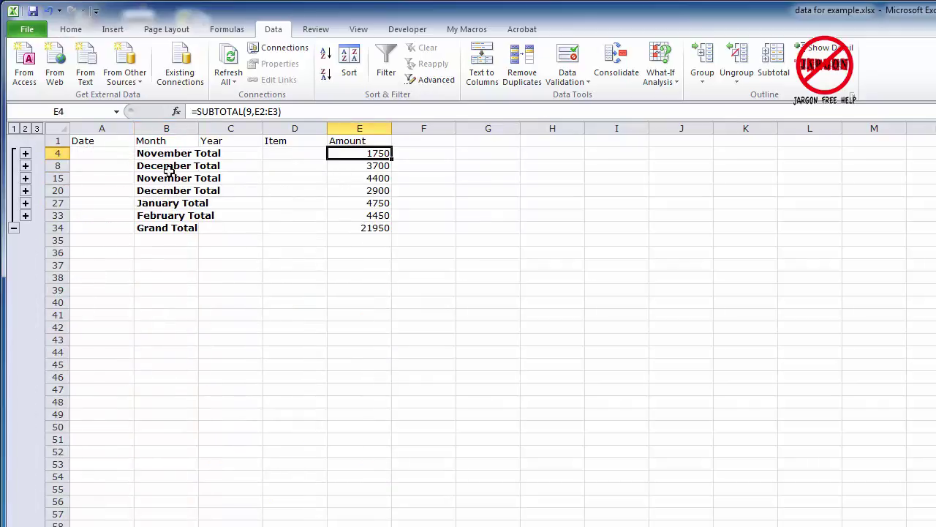
- Copy the collapsed subtotals range A1:E34, paste it at cell A1 of the empty sheet, and autofit the Date column
left_click(109, 145)
left_click_drag(123, 145, 382, 225)
right_click(348, 212)
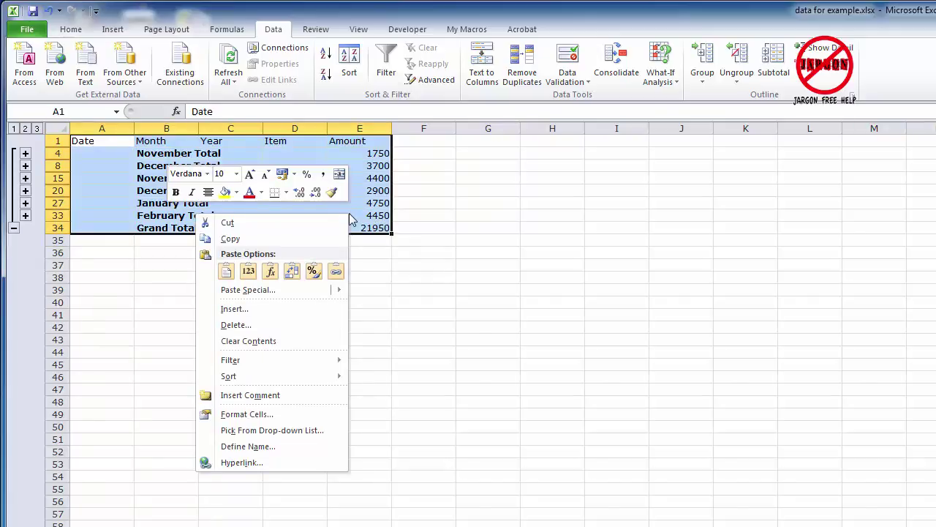
left_click(293, 240)
key("ctrl+Page_Down")
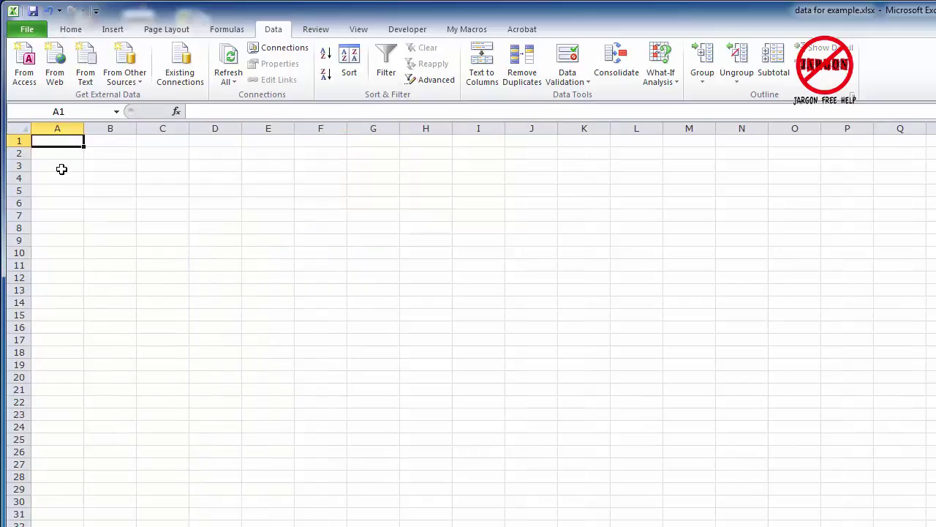
right_click(47, 141)
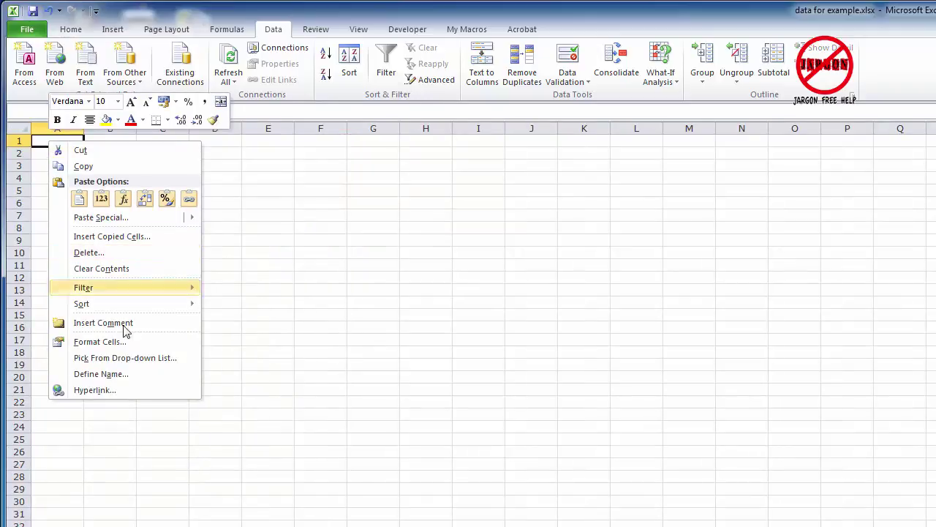
left_click(79, 198)
left_click(173, 213)
double_click(83, 129)
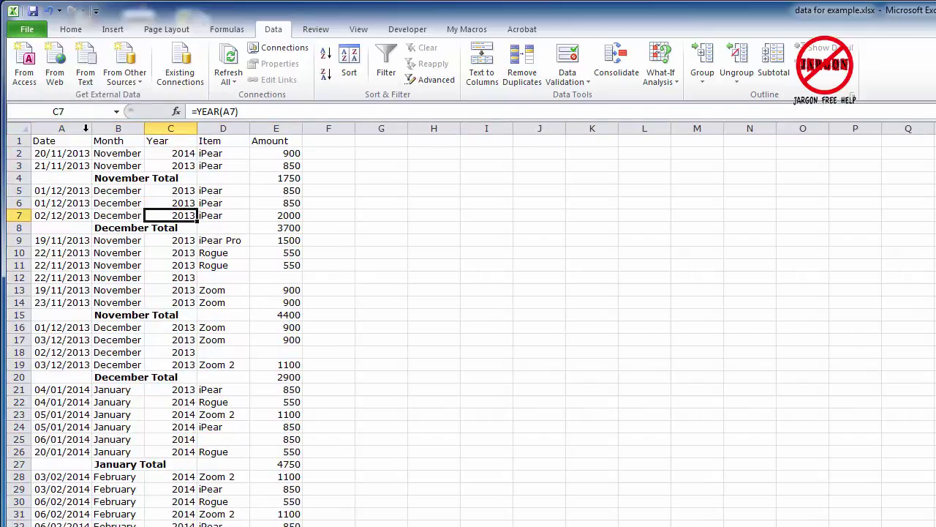
left_click(143, 183)
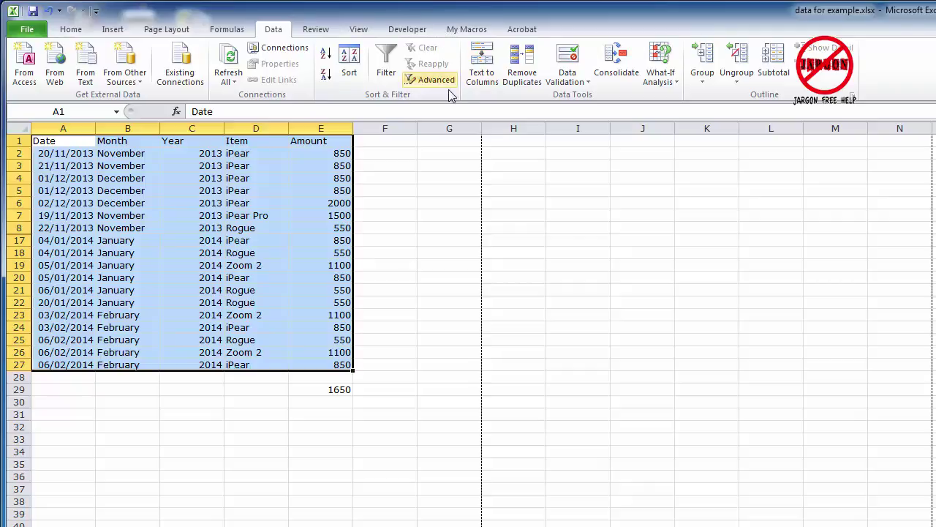
left_click(27, 32)
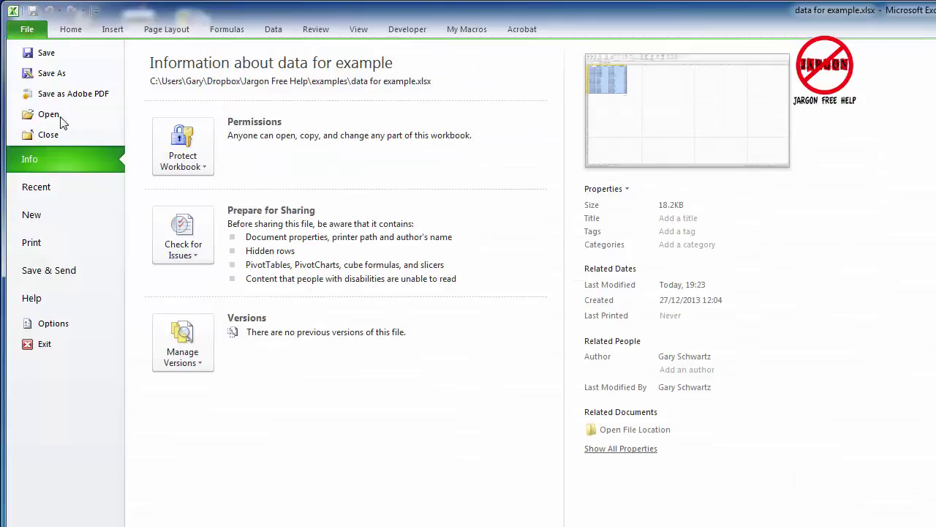
left_click(70, 324)
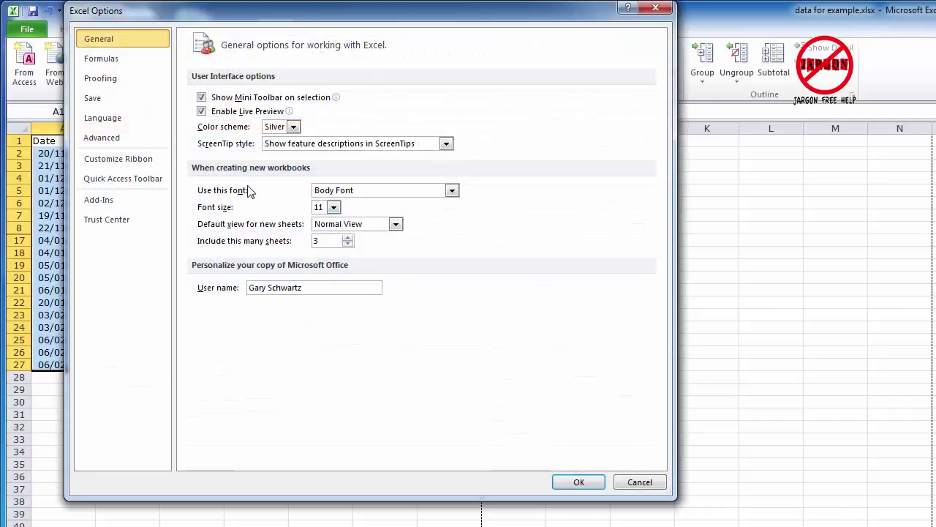
left_click(131, 163)
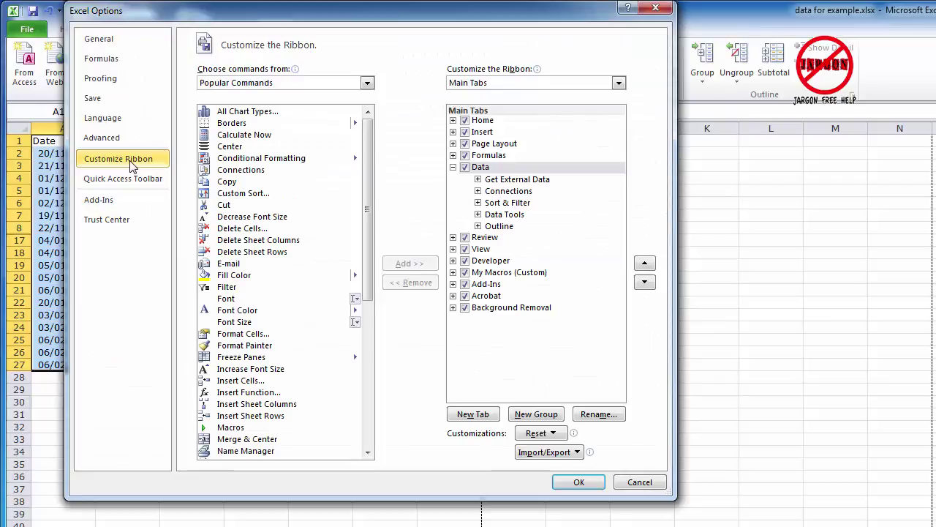
left_click(658, 484)
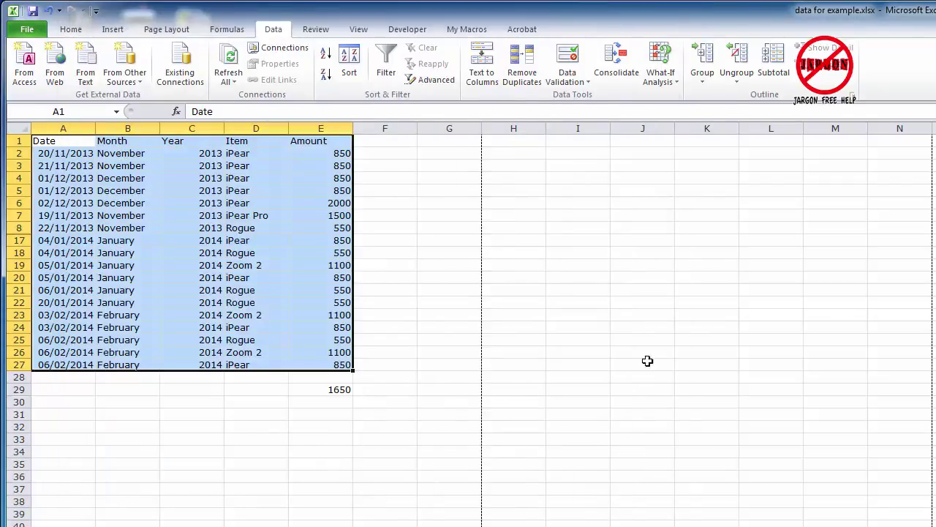
- Add a new custom ribbon tab with a new group after Data and select that group
right_click(335, 94)
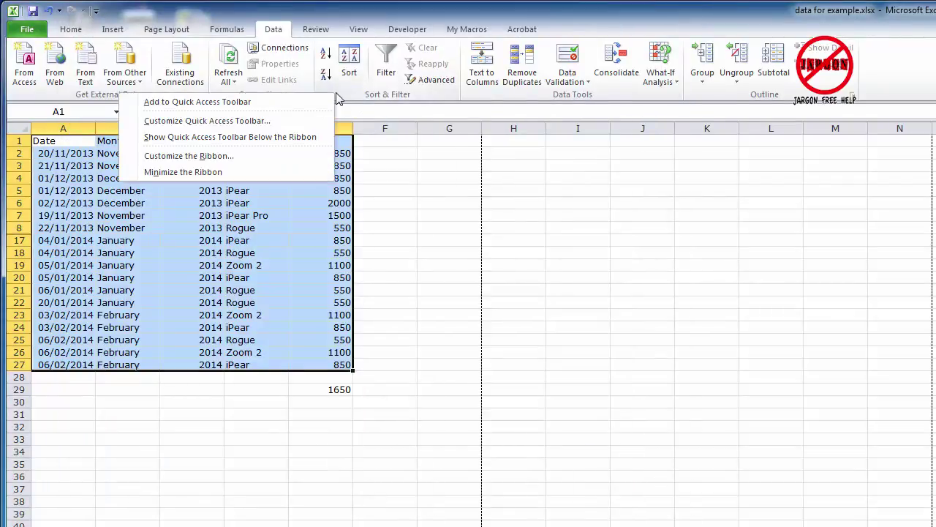
left_click(256, 156)
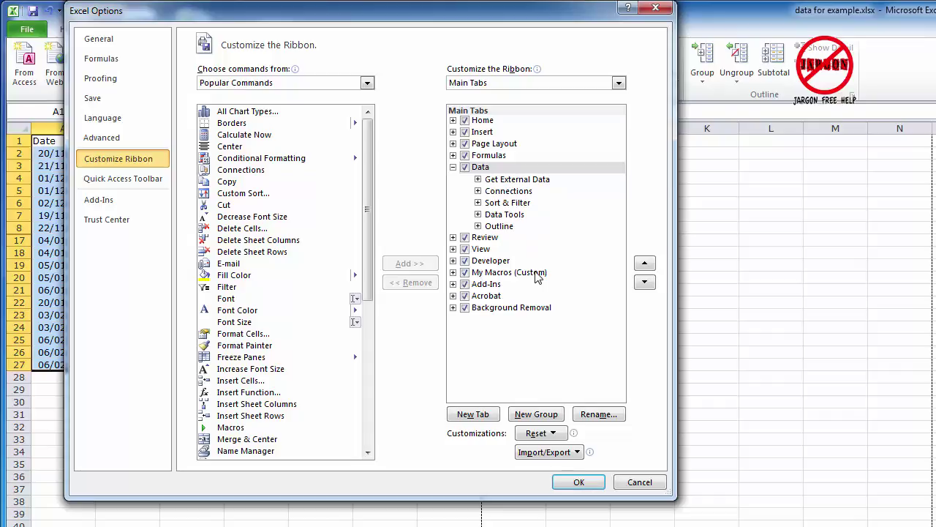
left_click(473, 414)
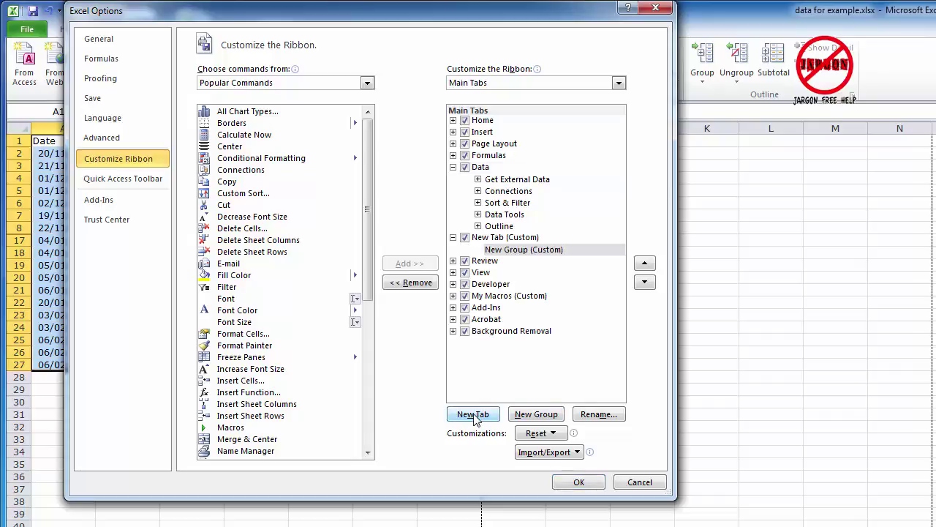
left_click(510, 250)
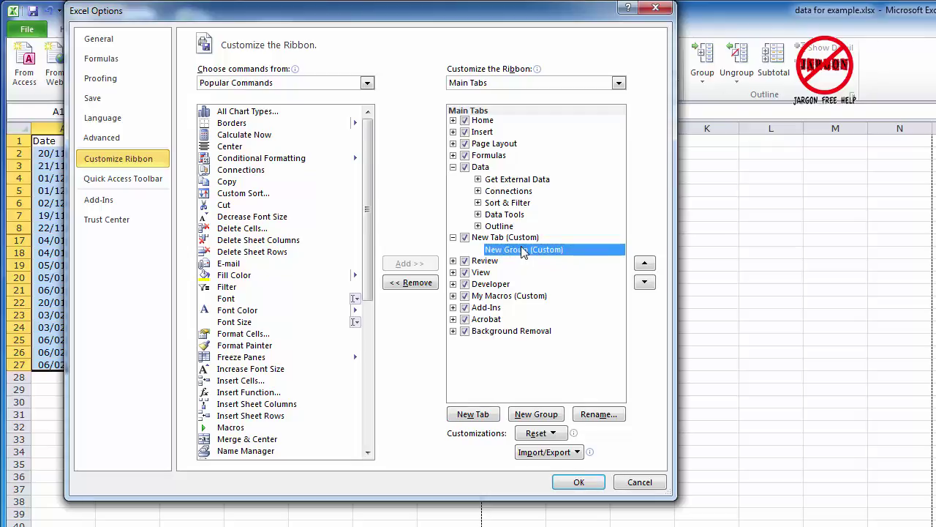
left_click(453, 295)
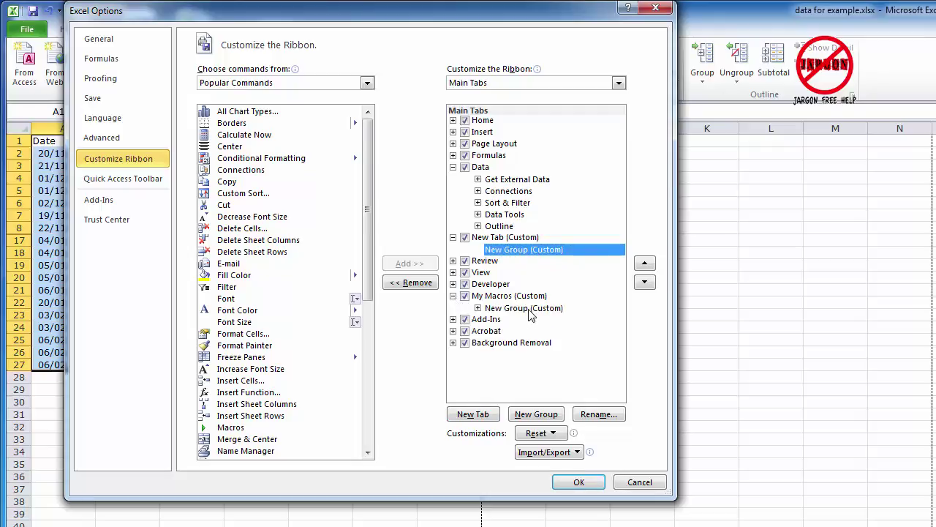
- Add the Select Visible Cells command from Commands Not in the Ribbon to the new custom group and save the customization
left_click(287, 82)
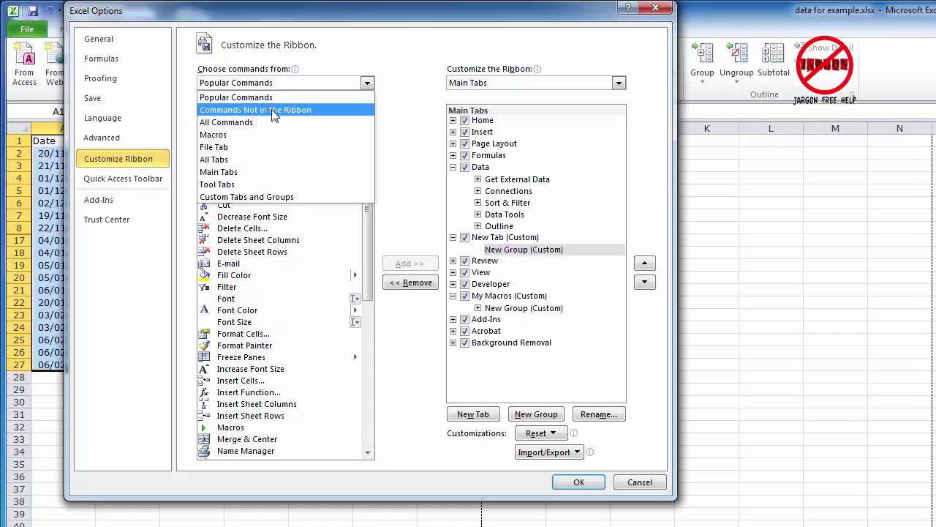
left_click(273, 115)
left_click_drag(368, 140, 362, 382)
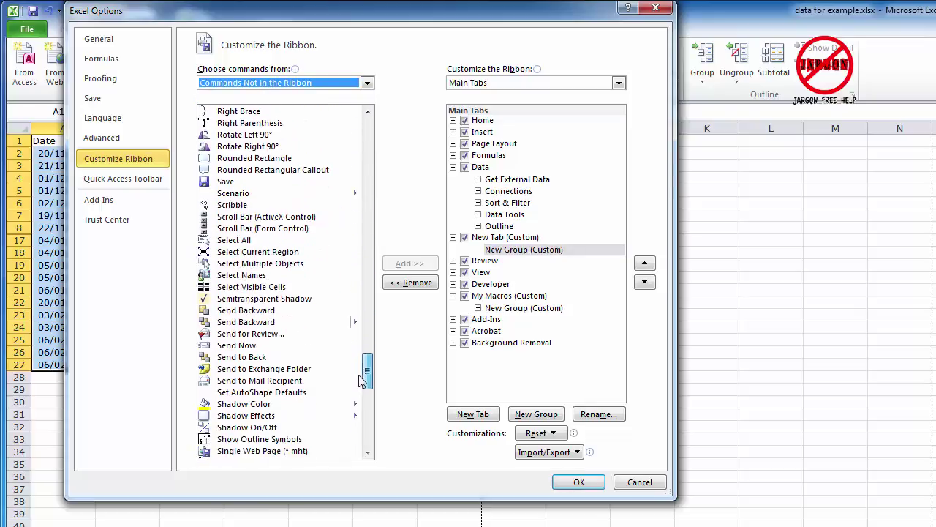
left_click(272, 288)
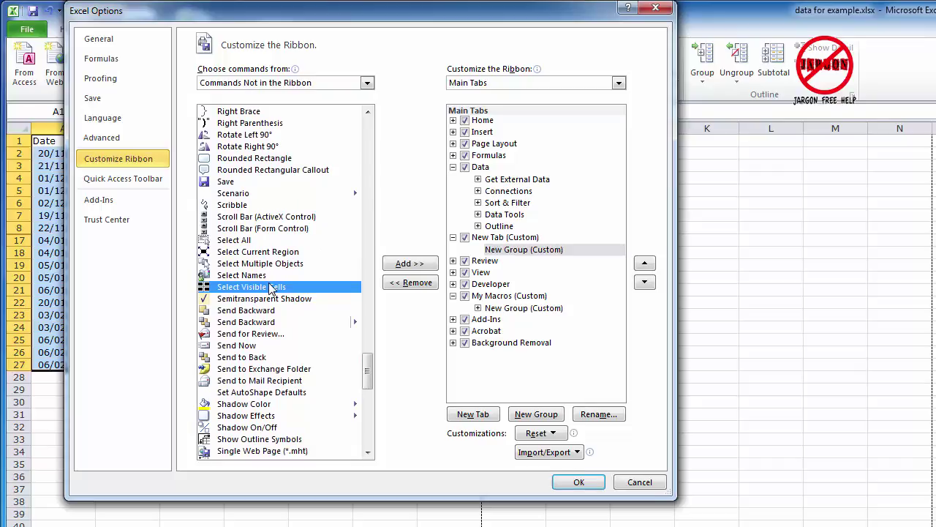
left_click(420, 264)
left_click(579, 483)
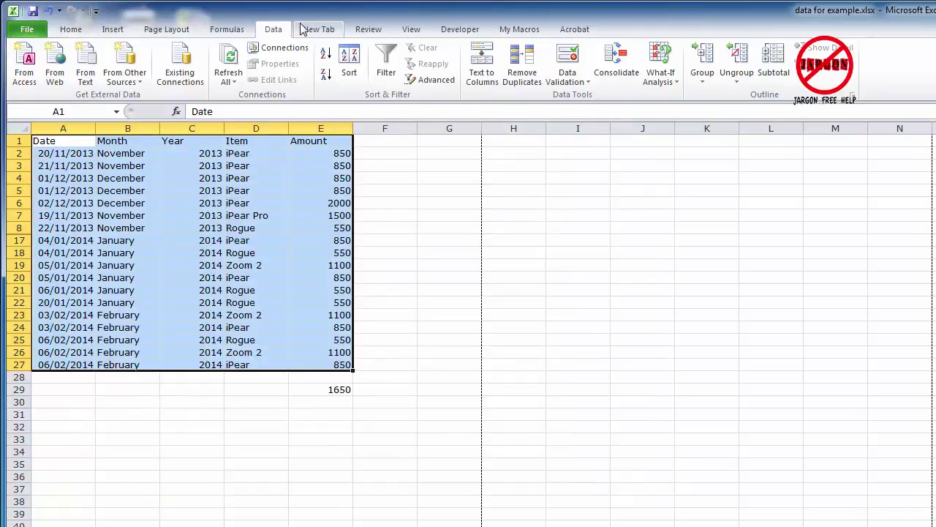
- Restrict the selected range A1:E27 to its visible cells with Select Visible Cells and copy them
left_click(322, 35)
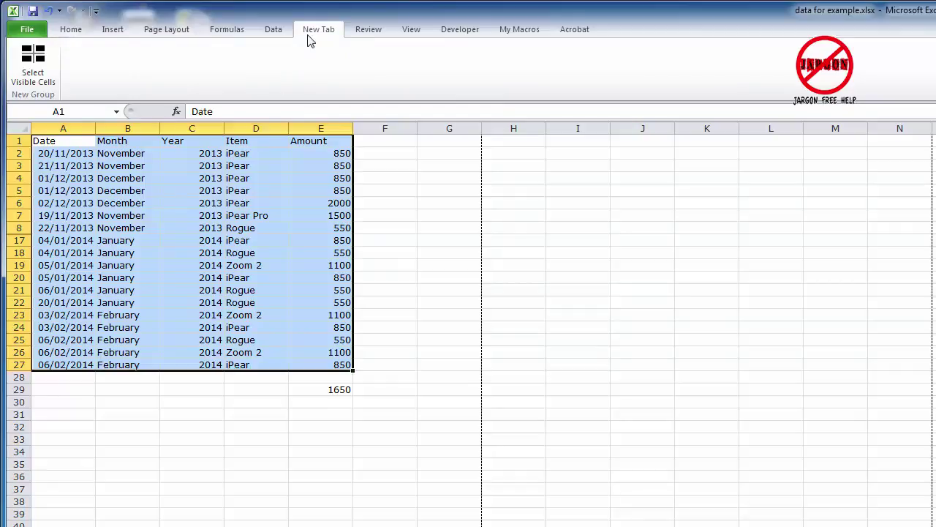
left_click(31, 68)
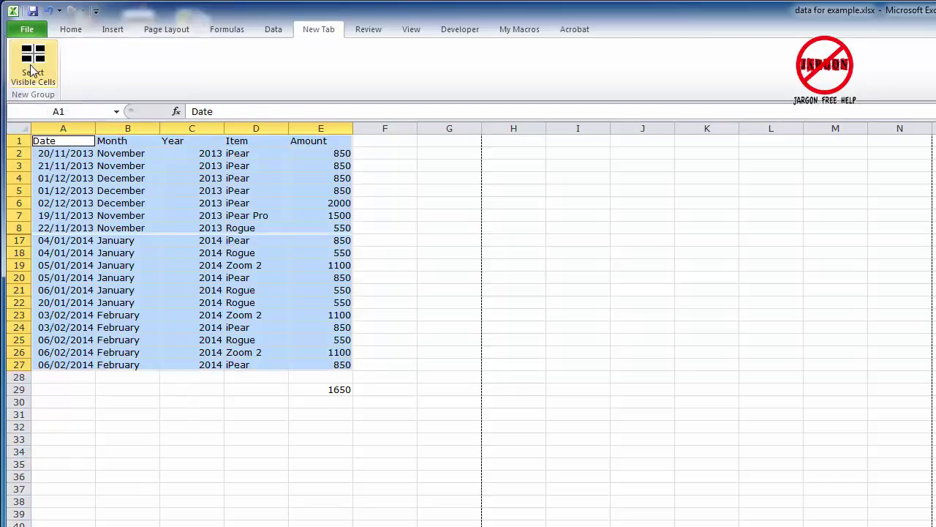
right_click(119, 153)
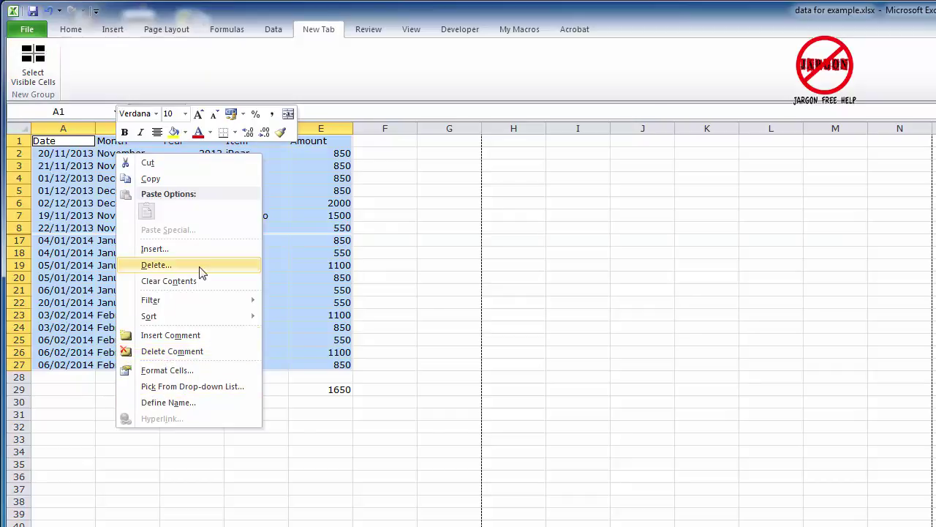
left_click(154, 179)
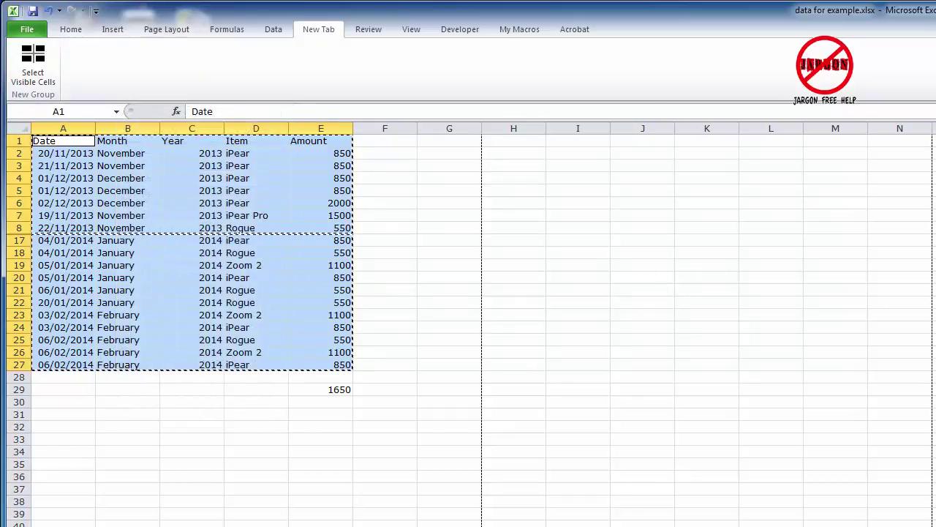
- Paste the copied visible cells at cell A1 of the empty sheet
key("ctrl+Page_Down")
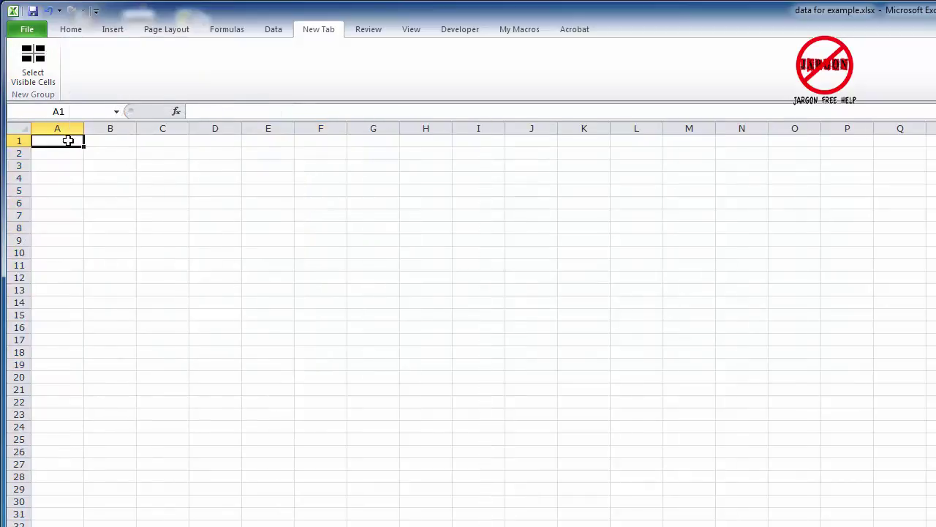
right_click(67, 141)
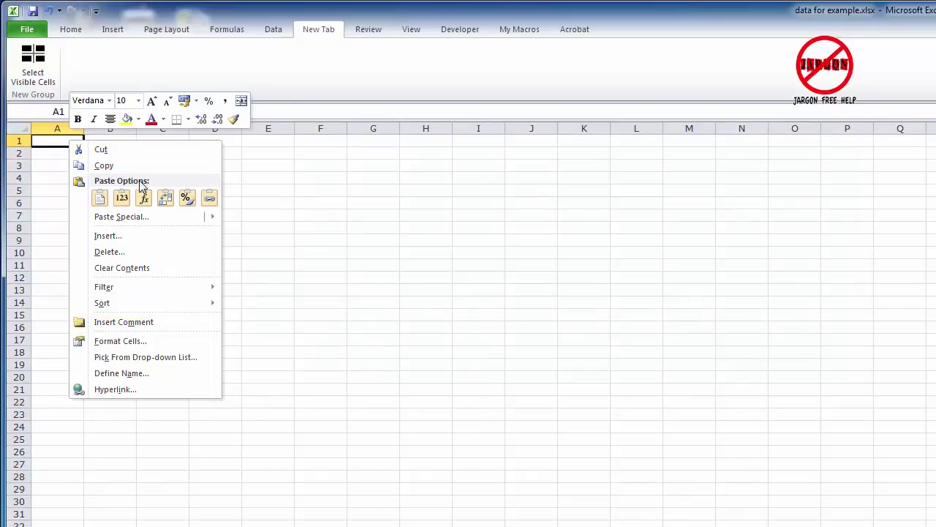
left_click(101, 198)
left_click(223, 237)
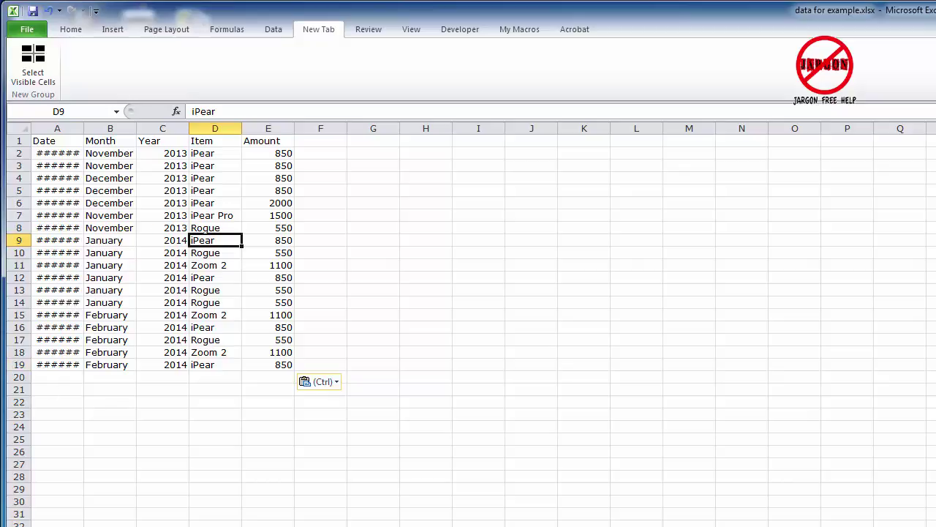
- Return to the collapsed subtotals sheet, restrict the selected range A1:E34 to its visible cells, and copy them
key("ctrl+z")
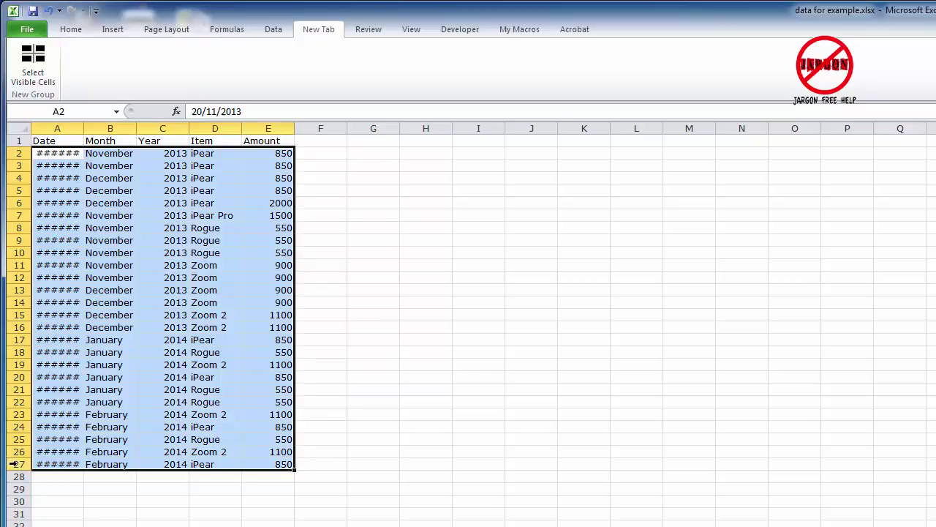
key("ctrl+z")
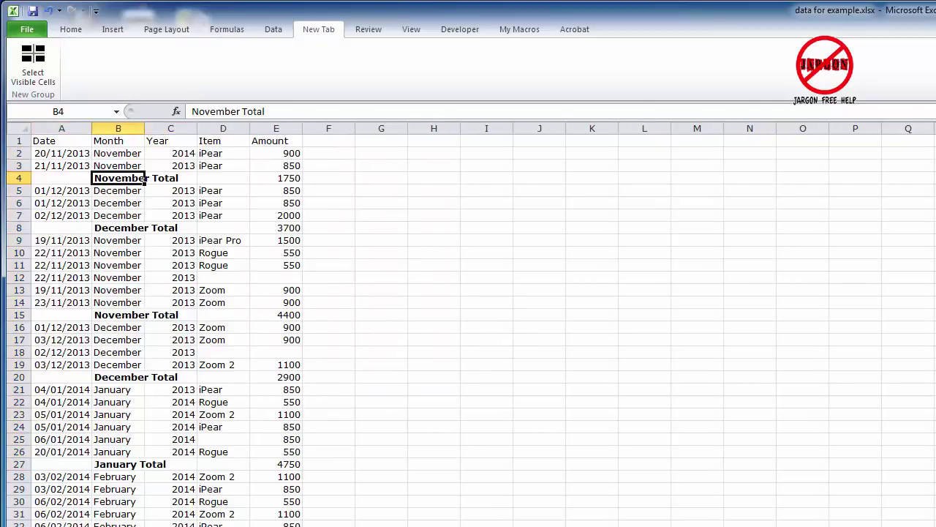
key("ctrl+z")
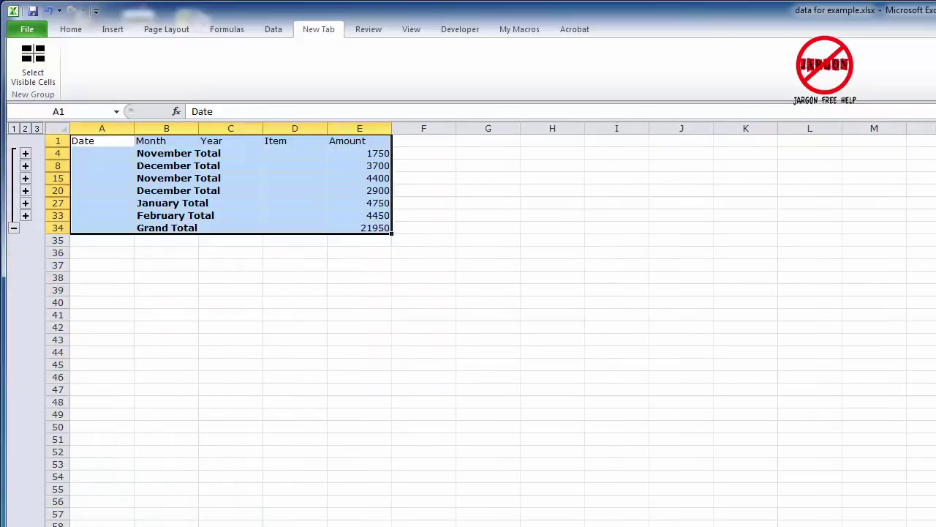
left_click(35, 62)
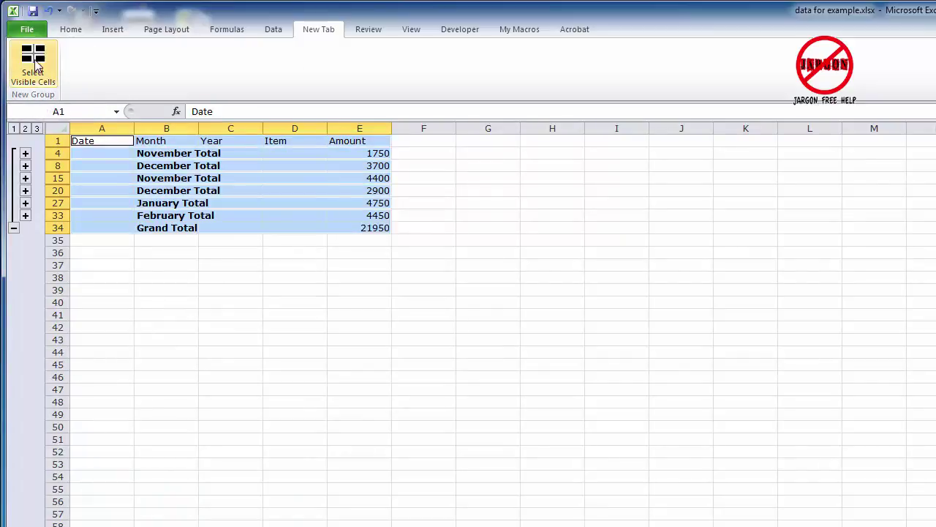
right_click(147, 172)
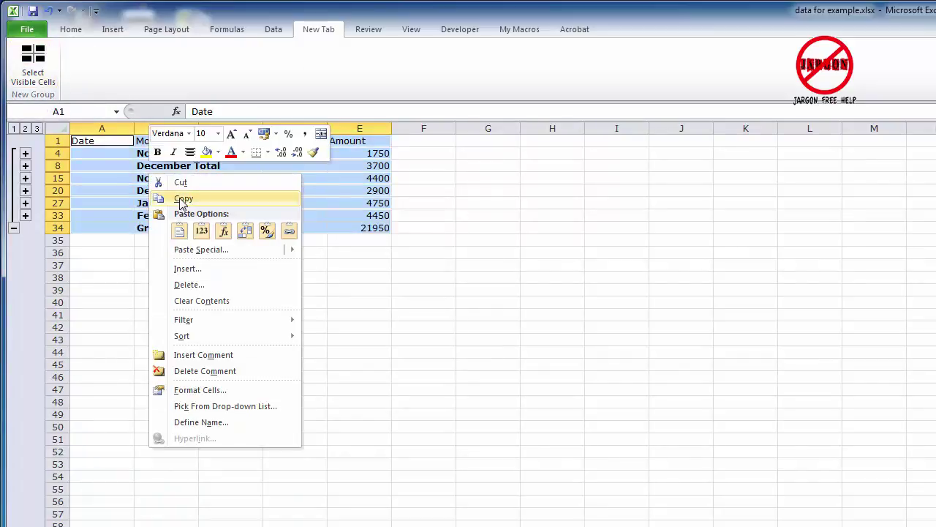
left_click(183, 199)
- Paste the copied subtotal rows at cell A1 of an empty sheet
key("ctrl+Page_Down")
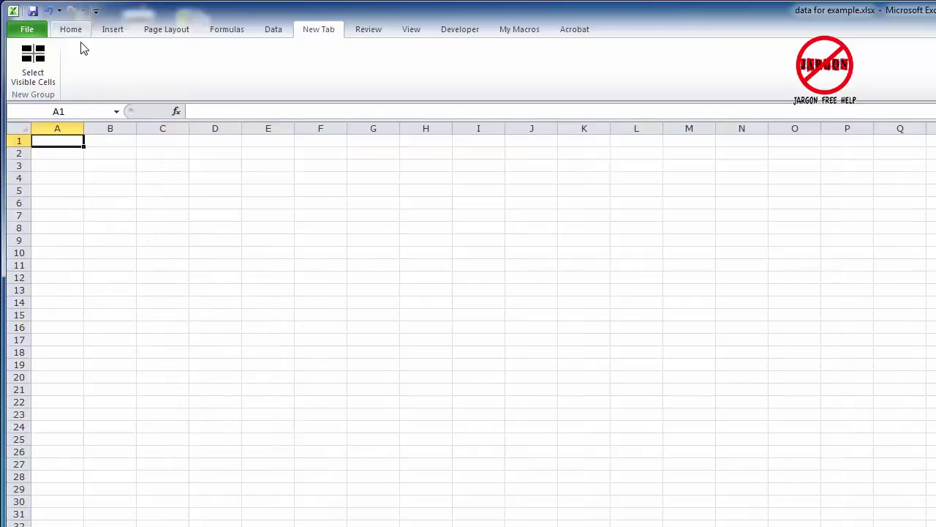
right_click(59, 145)
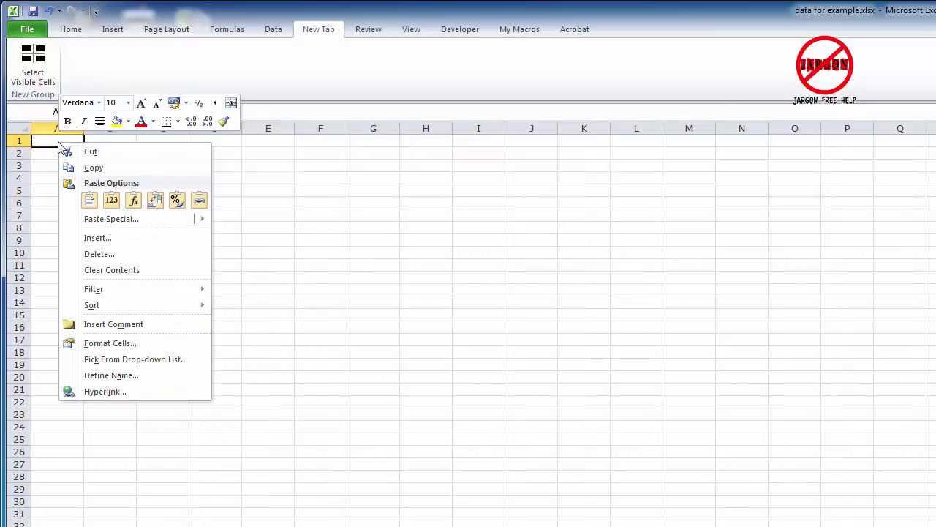
left_click(88, 201)
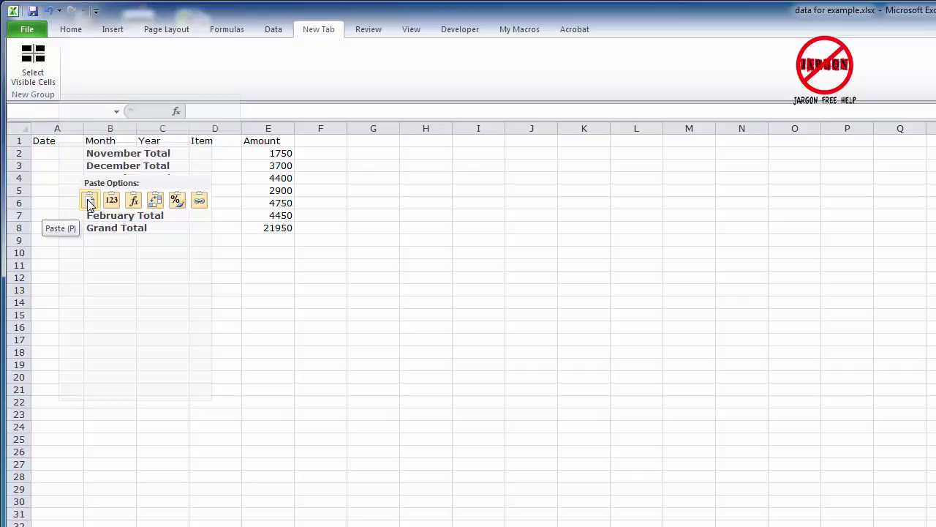
left_click(228, 276)
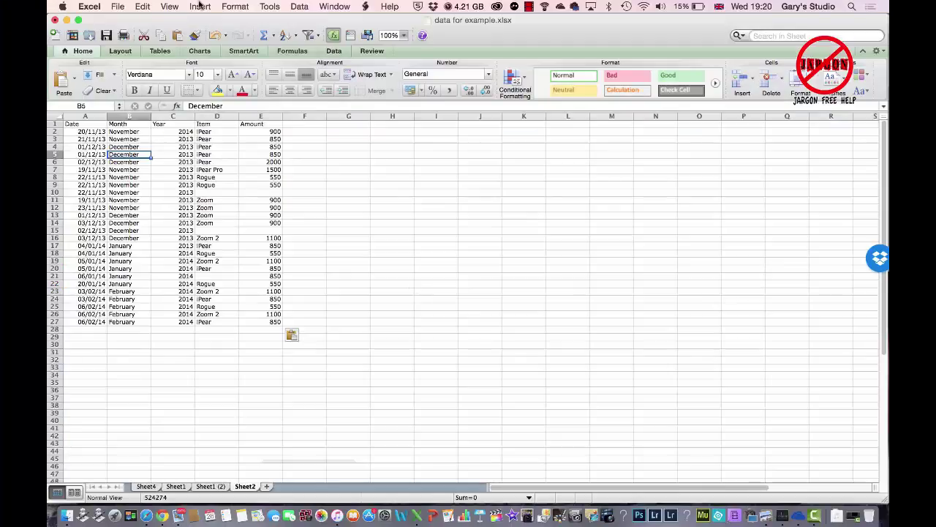
- In Excel for Mac, open the command list for customizing toolbars and menus
left_click(169, 6)
mouse_move(179, 60)
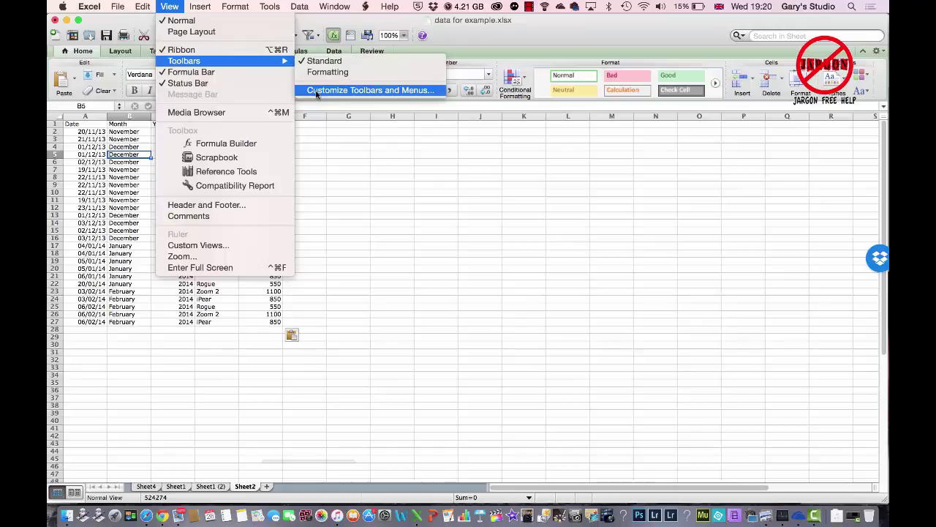
left_click(316, 92)
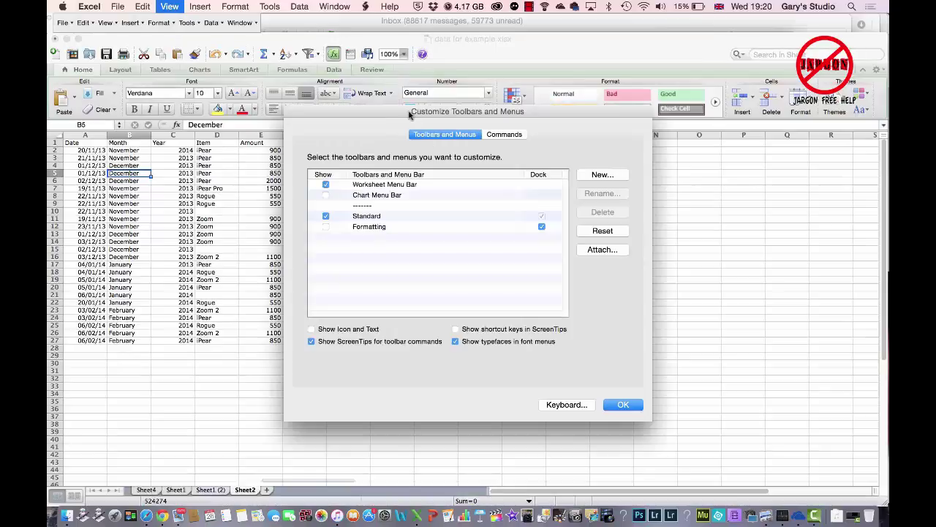
left_click_drag(410, 115, 339, 91)
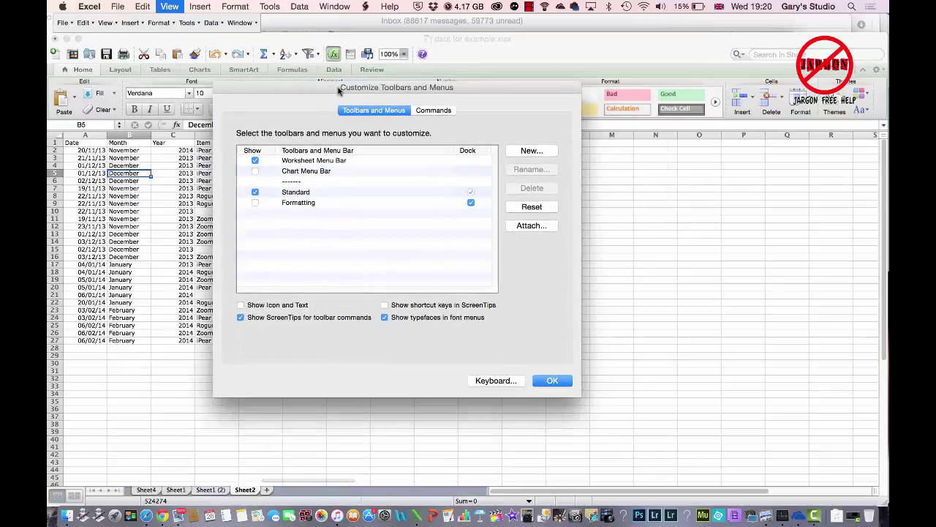
left_click(428, 111)
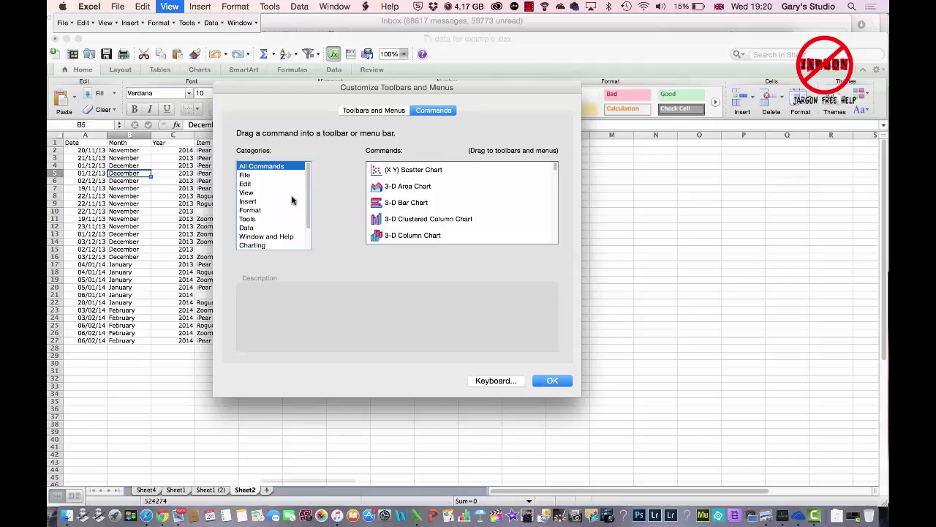
- Add the Select Visible Cells command from the Edit category to the end of the Standard toolbar and accept the customization
left_click(255, 183)
scroll(417, 192, "down", 3)
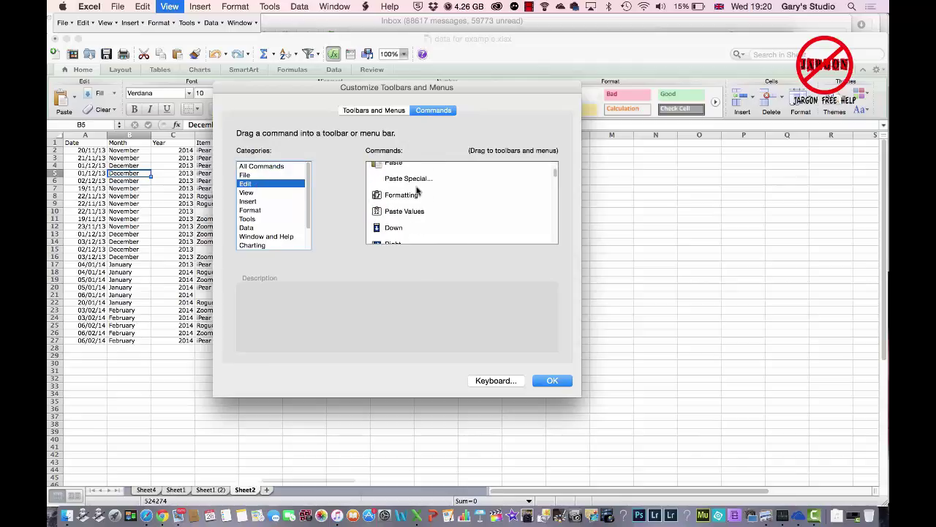
scroll(417, 192, "down", 10)
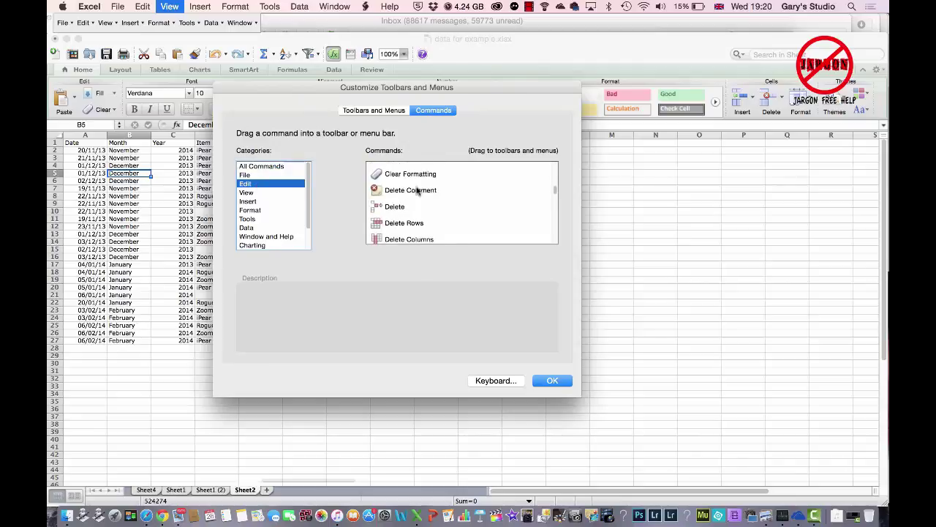
scroll(417, 192, "down", 10)
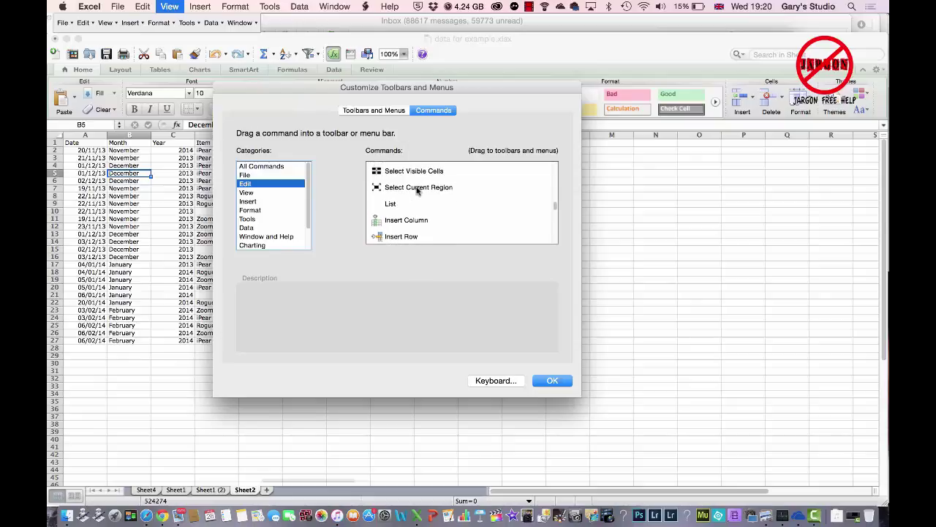
left_click(414, 173)
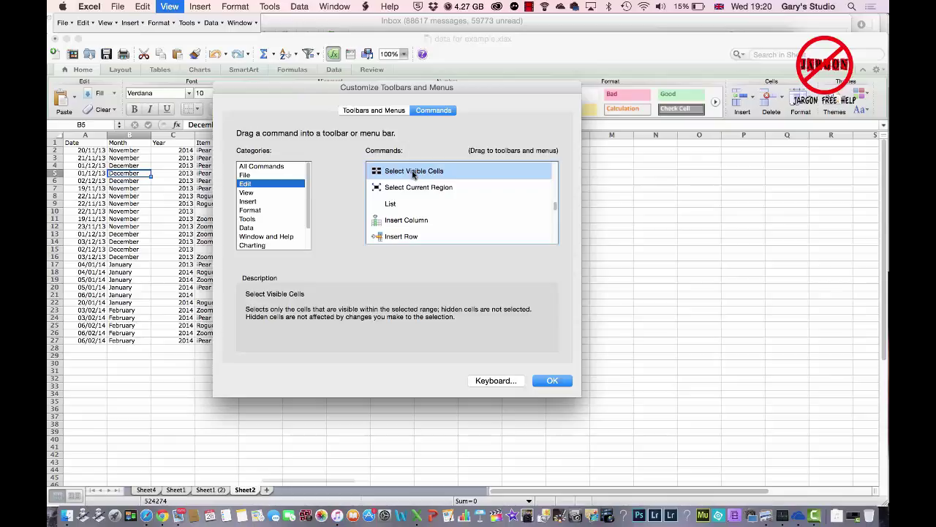
mouse_move(414, 174)
left_mouse_down()
mouse_move(444, 56)
mouse_move(287, 60)
mouse_move(438, 65)
left_mouse_up()
left_click_drag(463, 163, 882, 108)
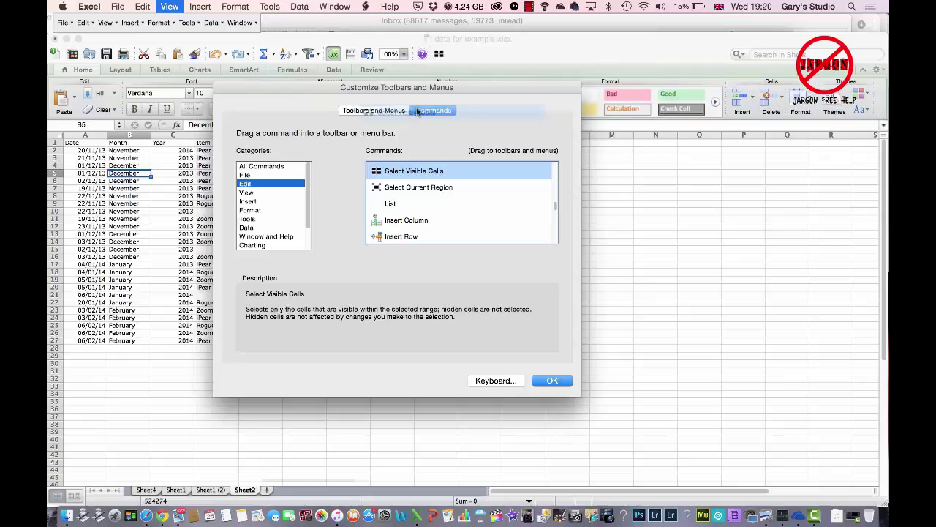
left_click(552, 381)
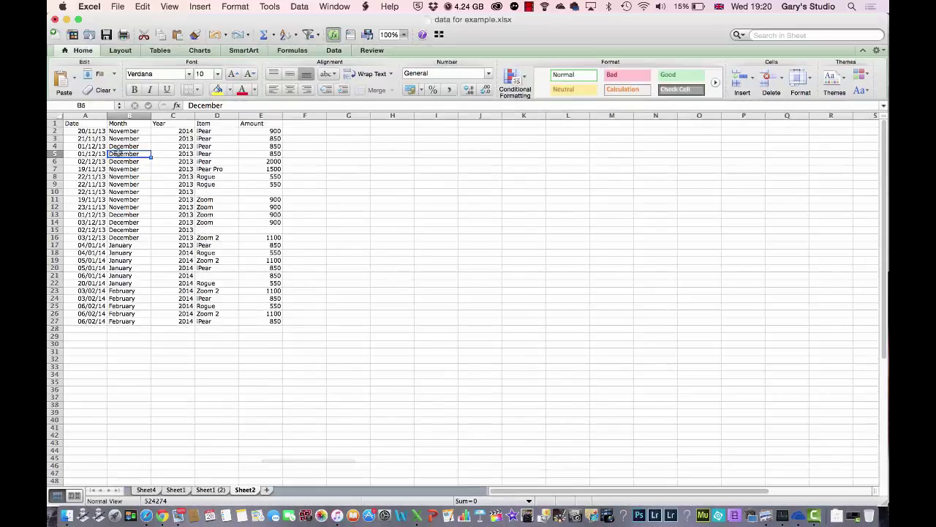